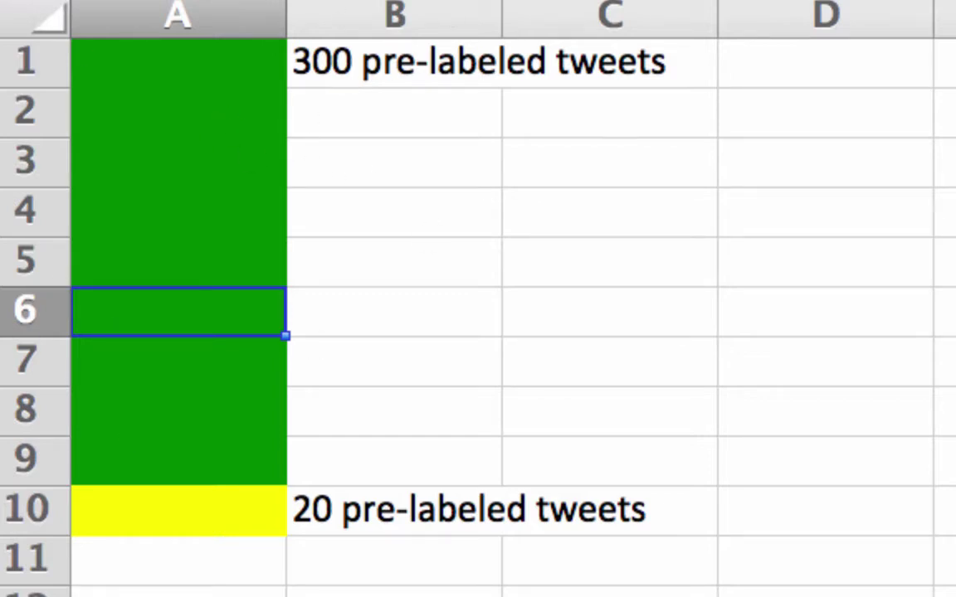
drag(176, 48, 167, 469)
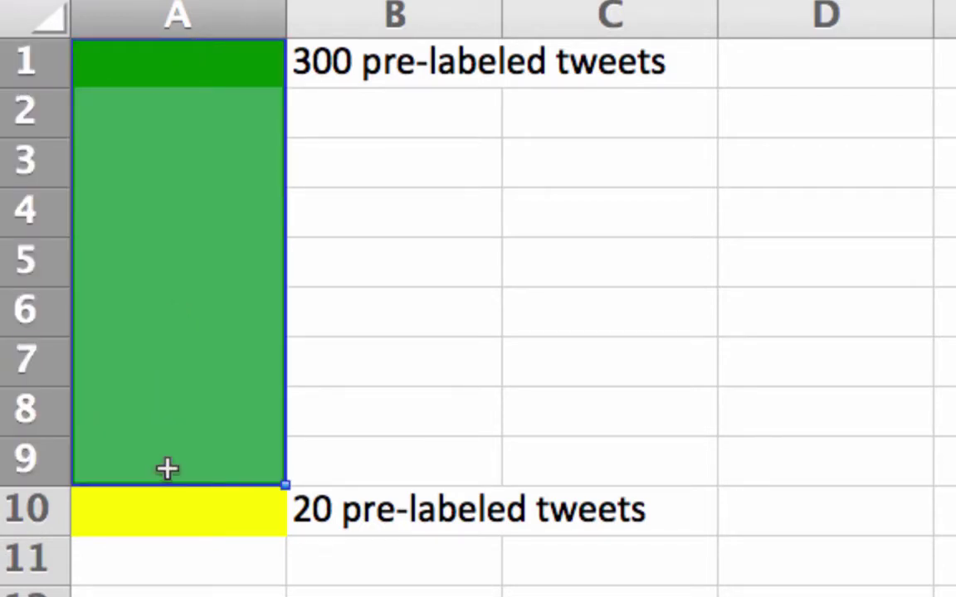
drag(167, 469, 186, 445)
click(197, 176)
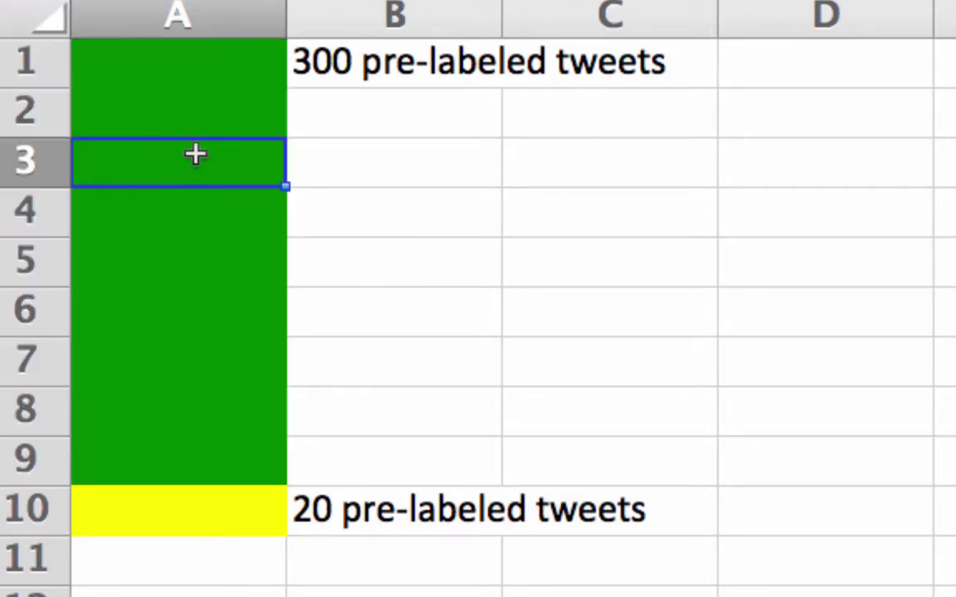
drag(177, 52, 168, 454)
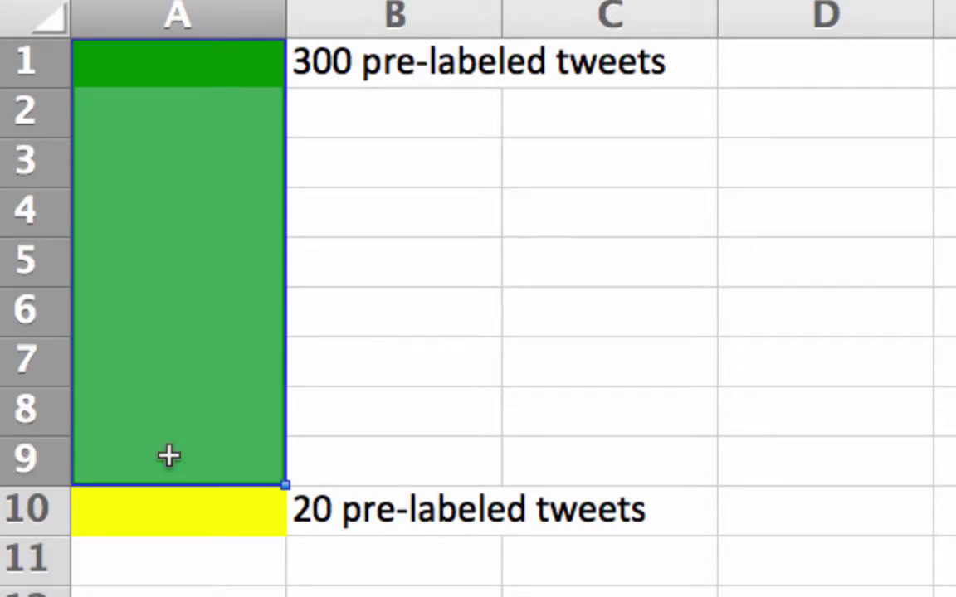
click(122, 512)
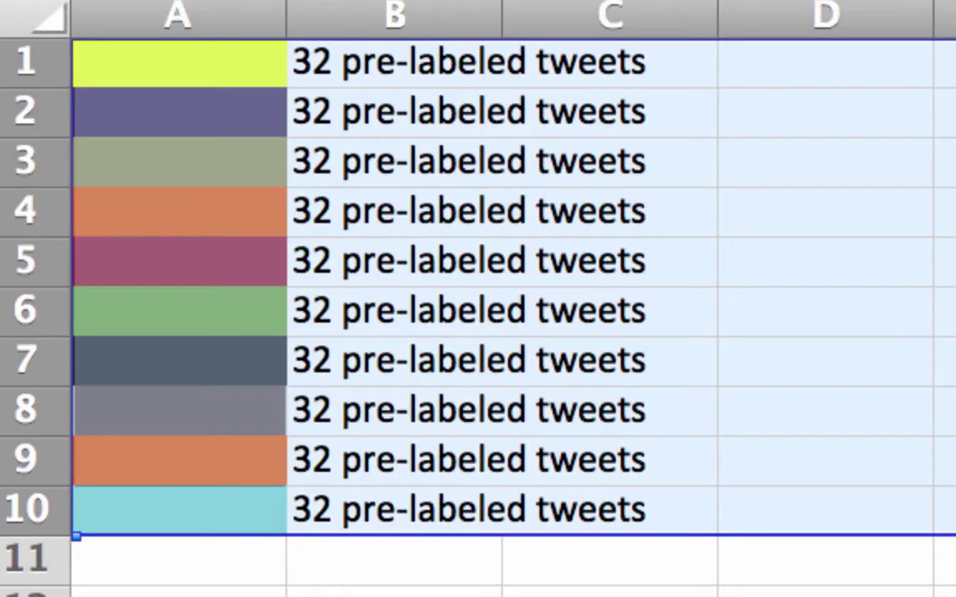
click(377, 190)
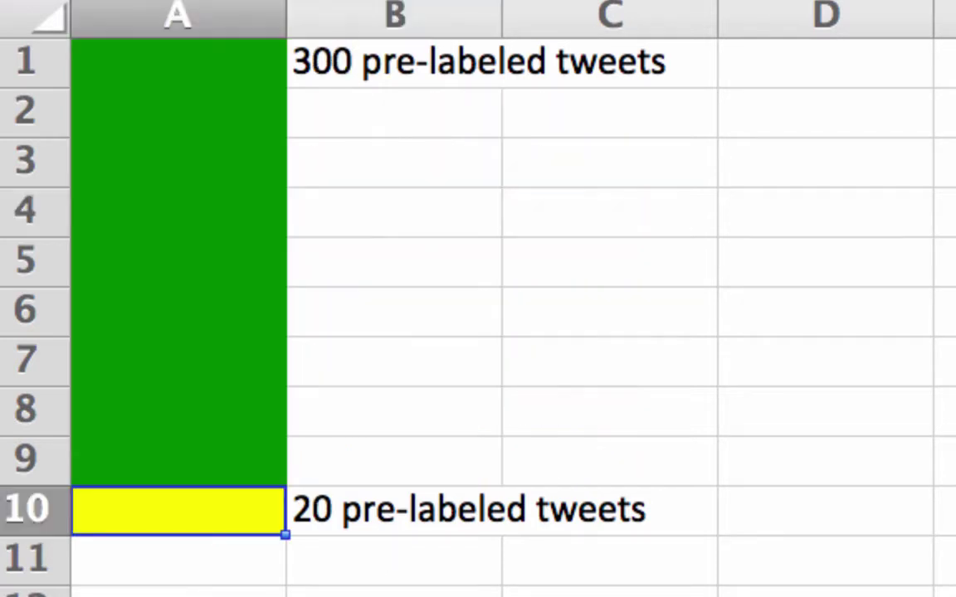
On the 10-fold cross-validation sheet, select rows 1–9, the first nine fold blocks
drag(190, 55, 164, 513)
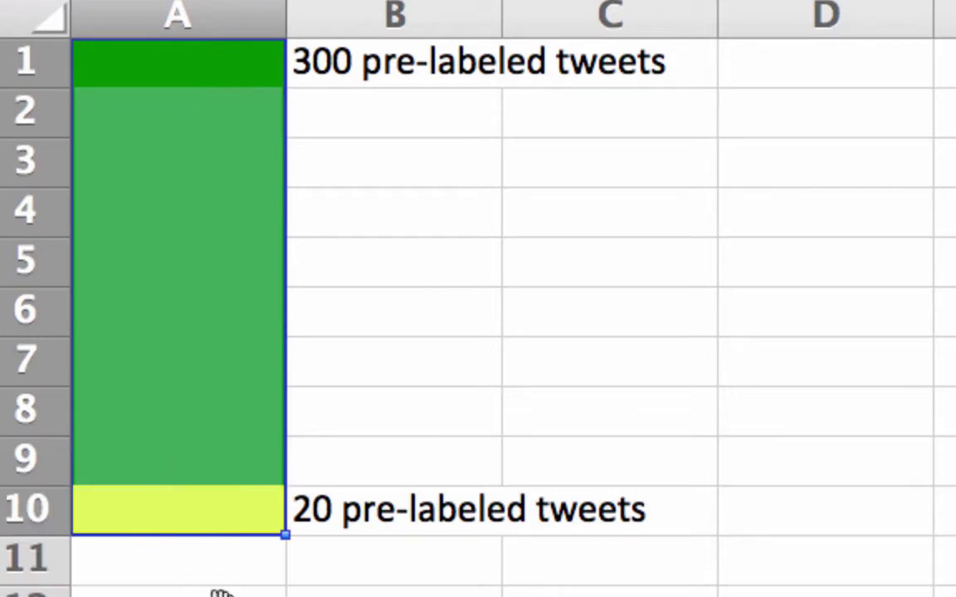
click(404, 410)
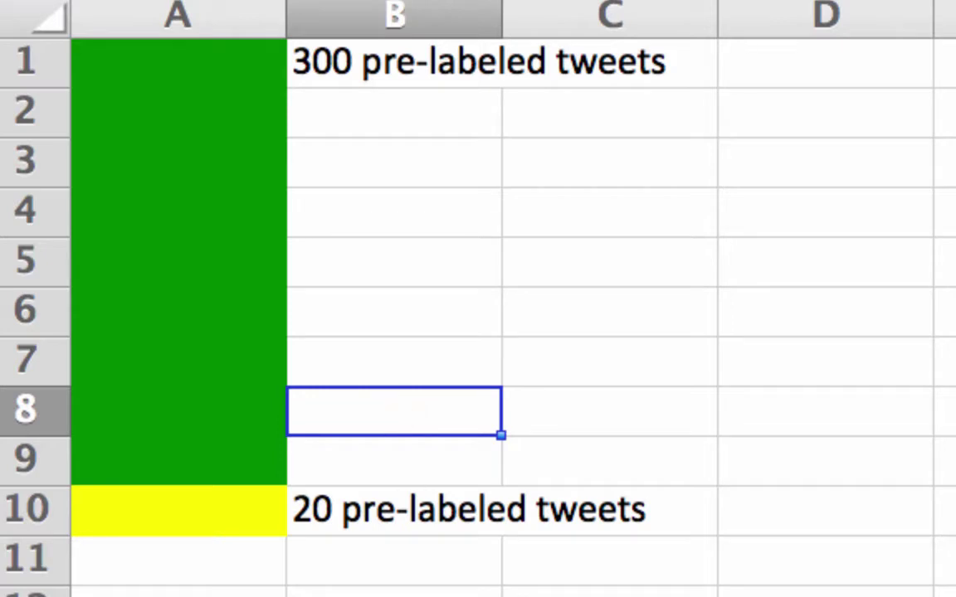
click(38, 516)
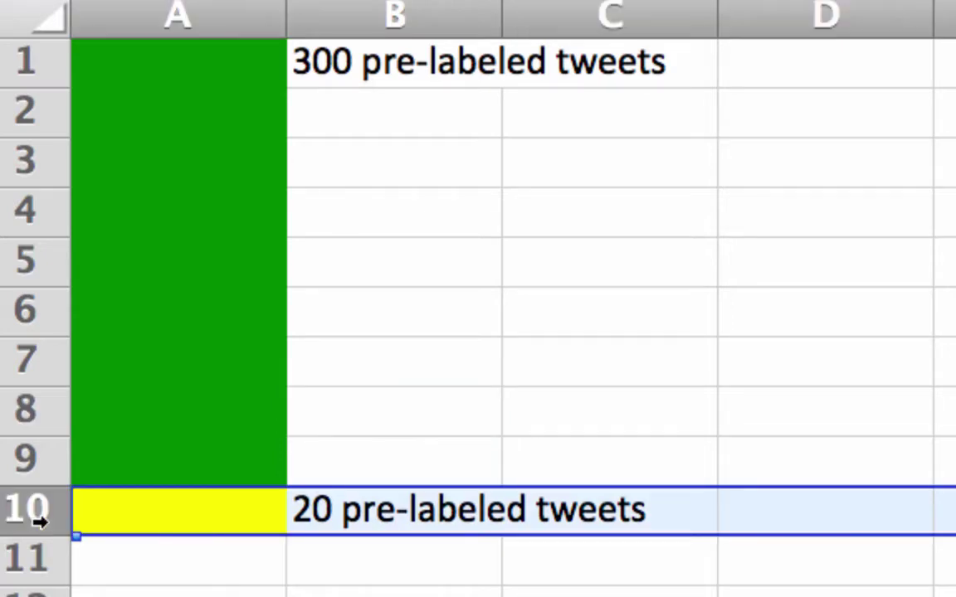
click(137, 504)
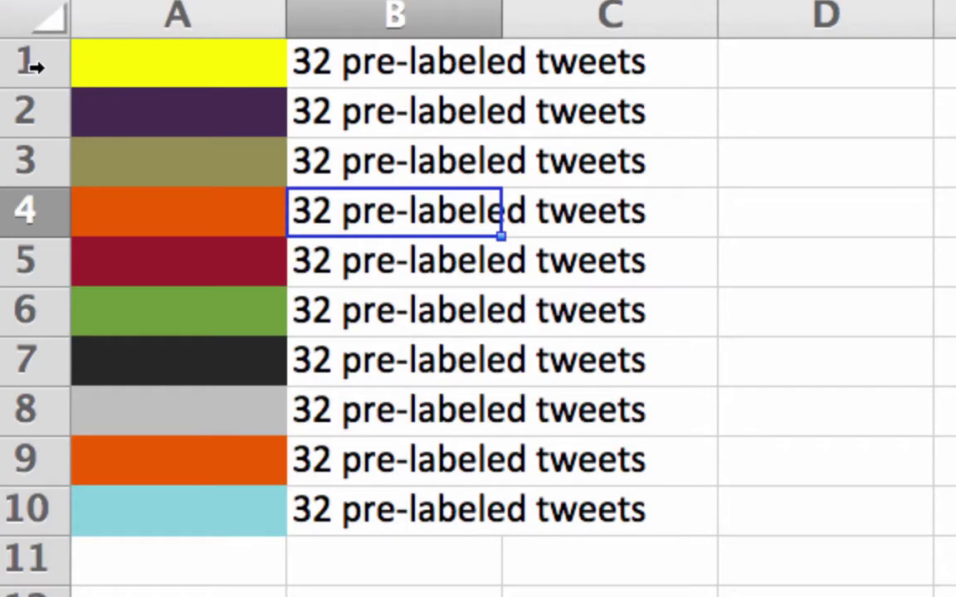
drag(32, 66, 26, 464)
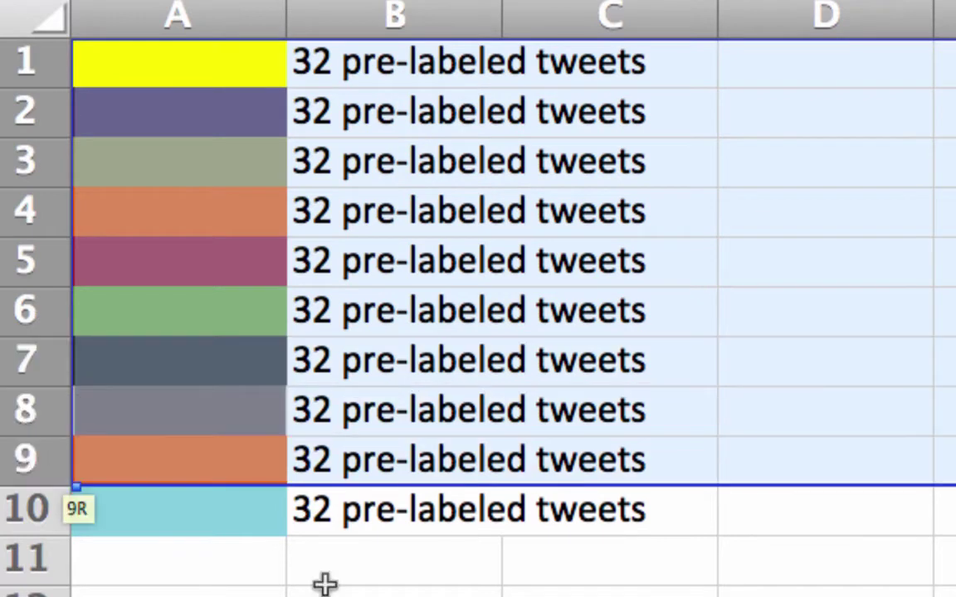
click(202, 76)
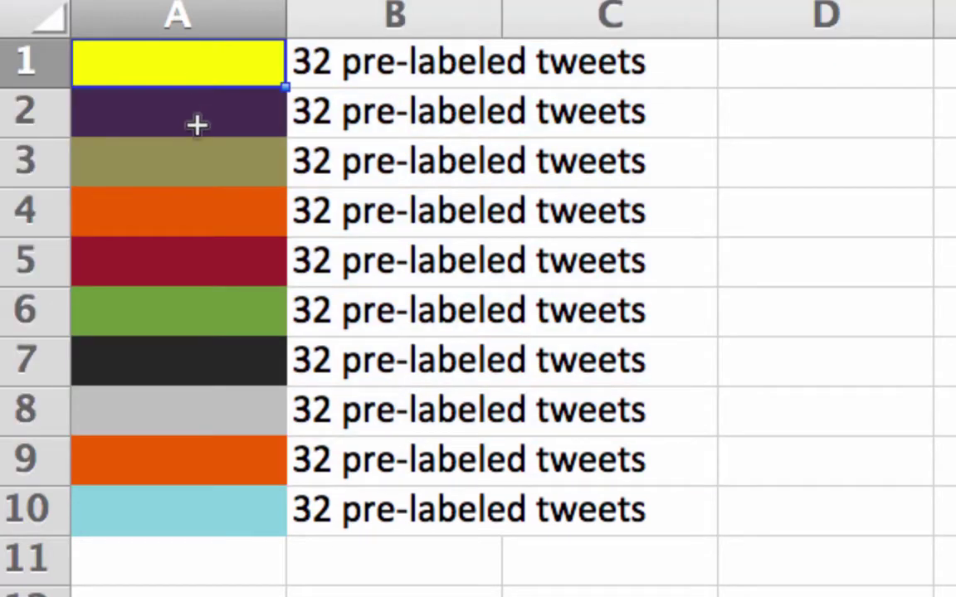
click(314, 65)
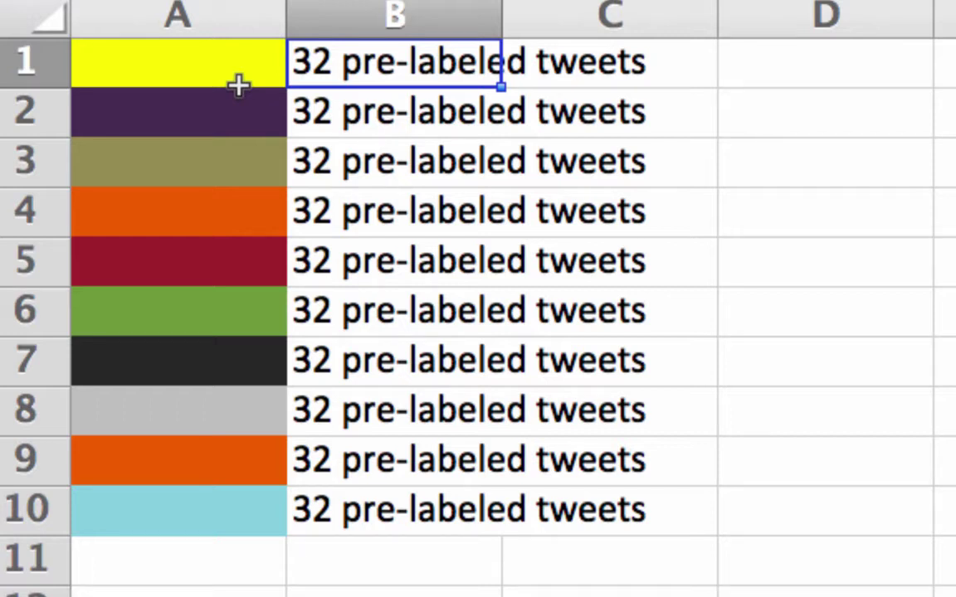
drag(38, 57, 33, 470)
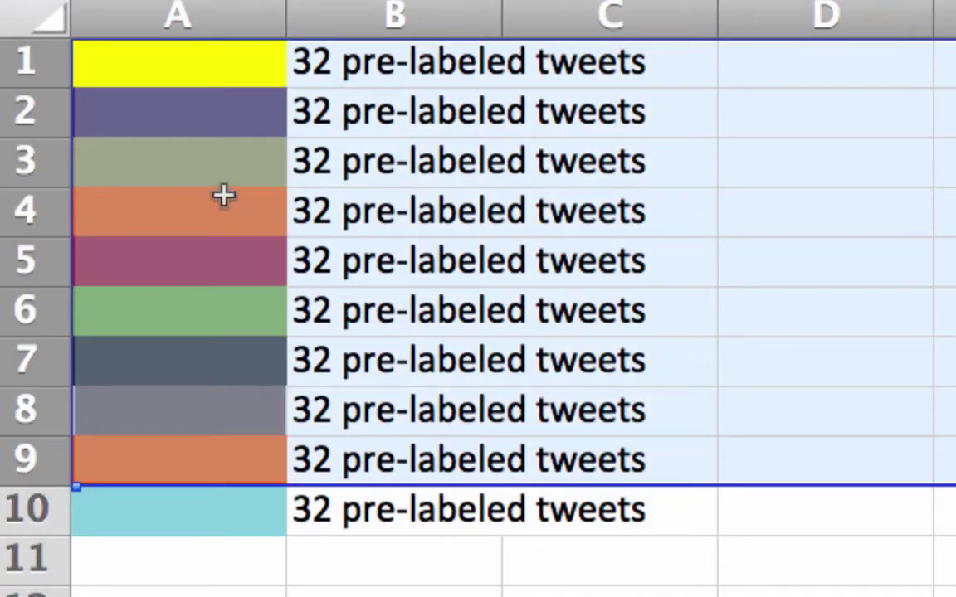
click(175, 54)
drag(150, 60, 134, 449)
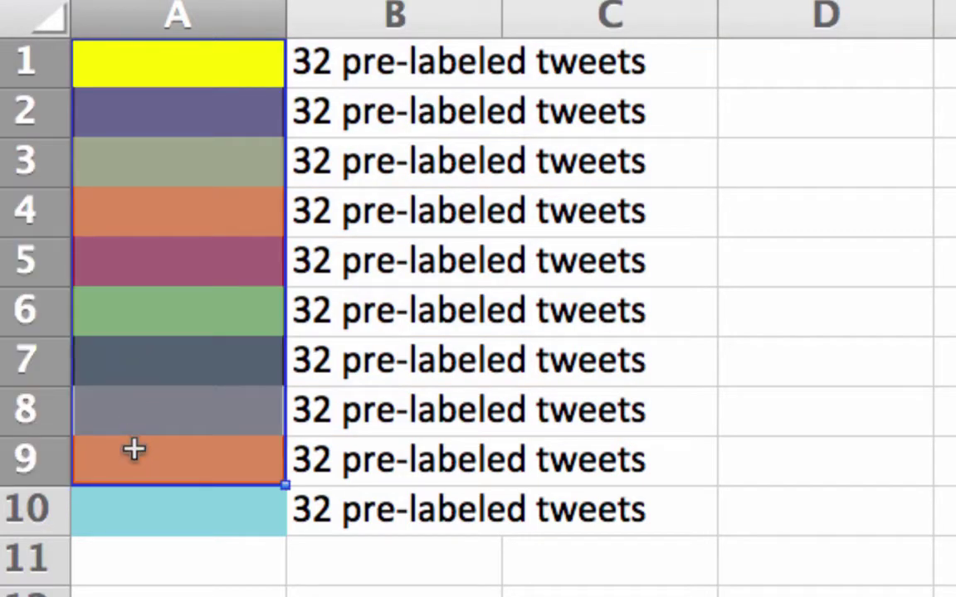
drag(21, 57, 12, 461)
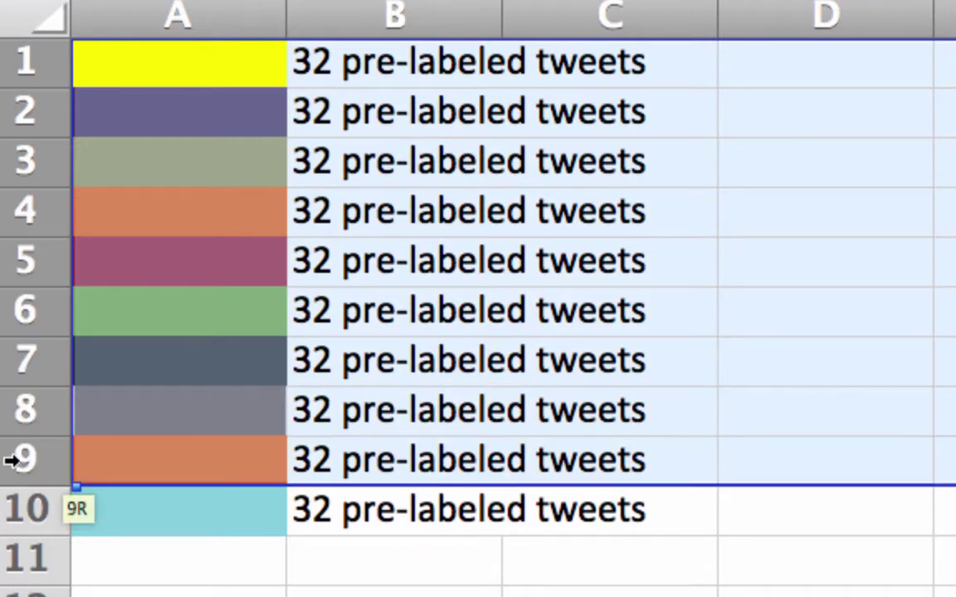
click(128, 504)
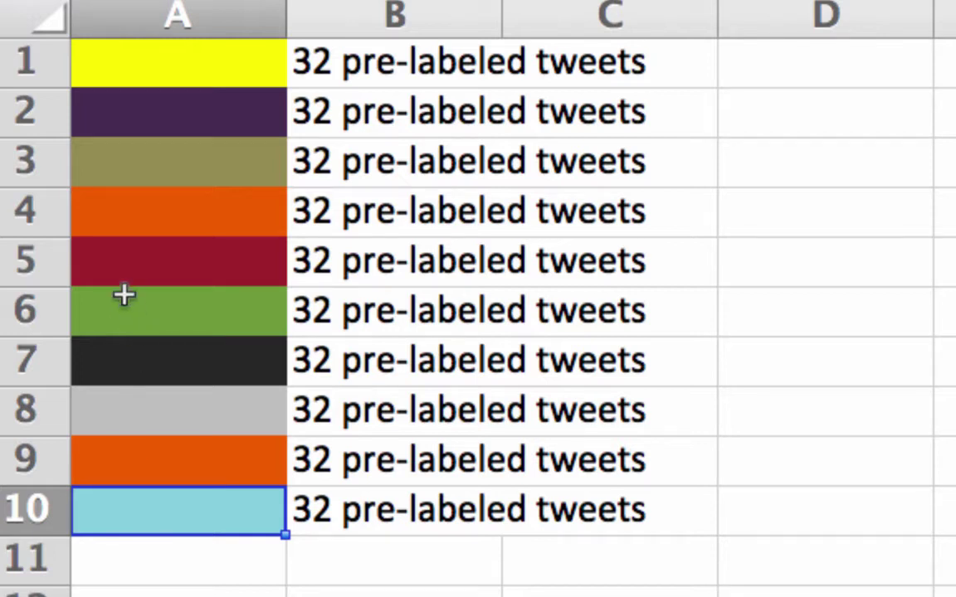
click(22, 106)
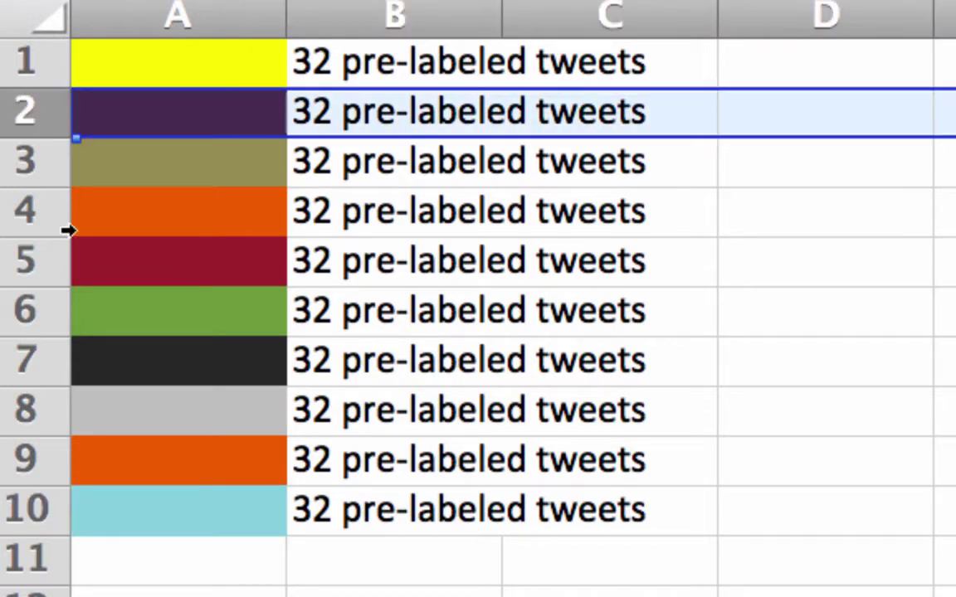
drag(43, 118, 22, 511)
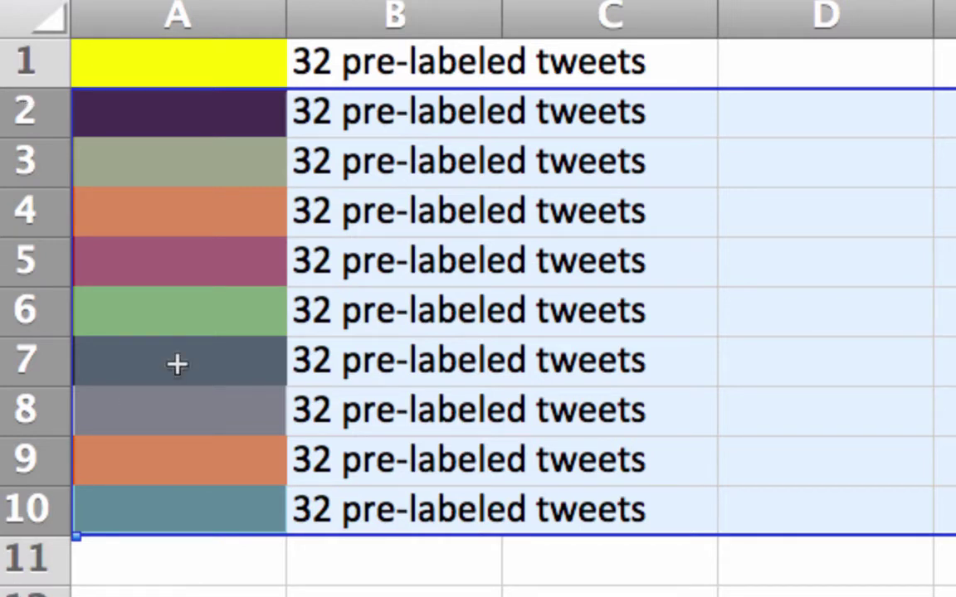
click(181, 62)
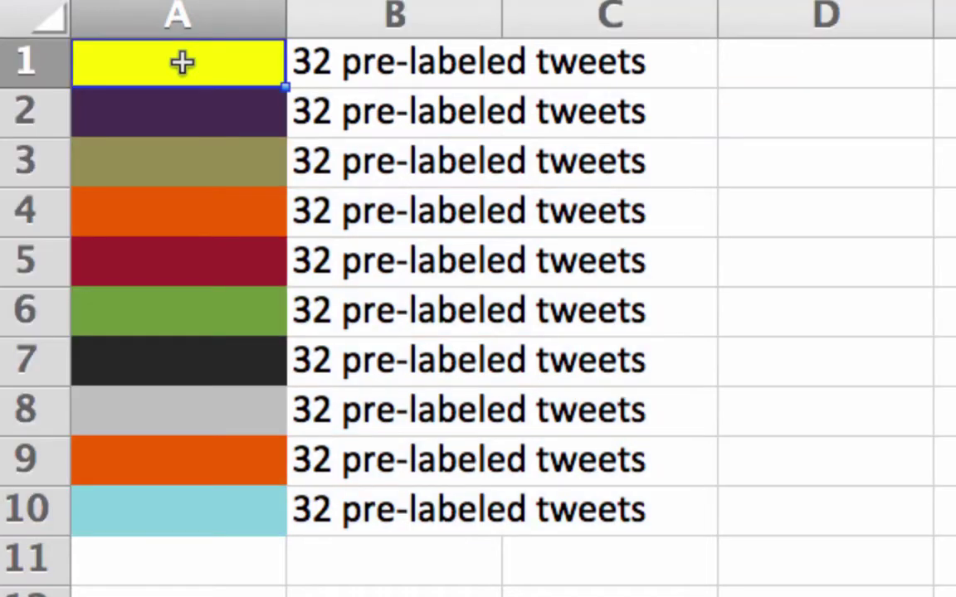
click(31, 116)
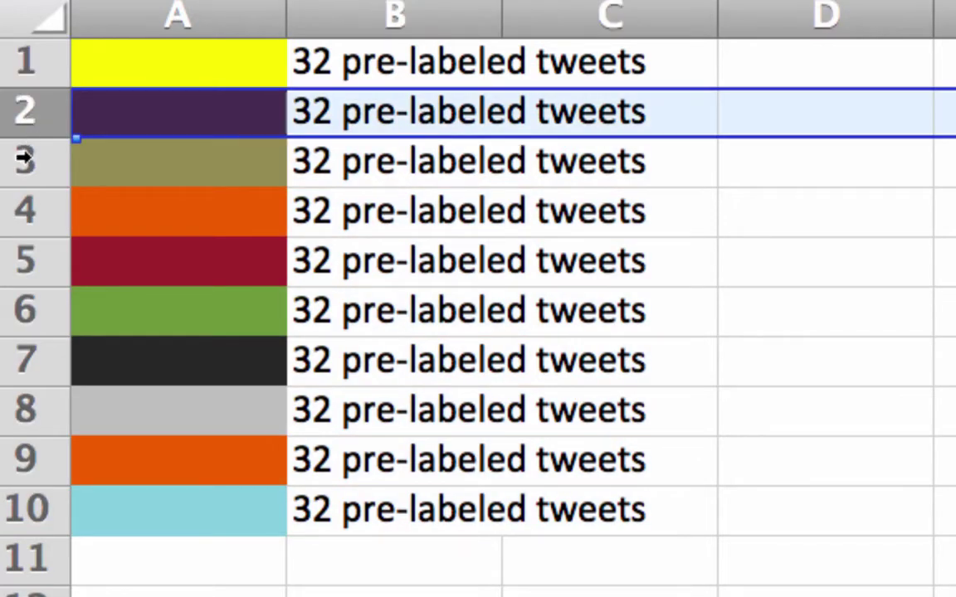
click(23, 160)
drag(24, 160, 17, 499)
super+click(23, 60)
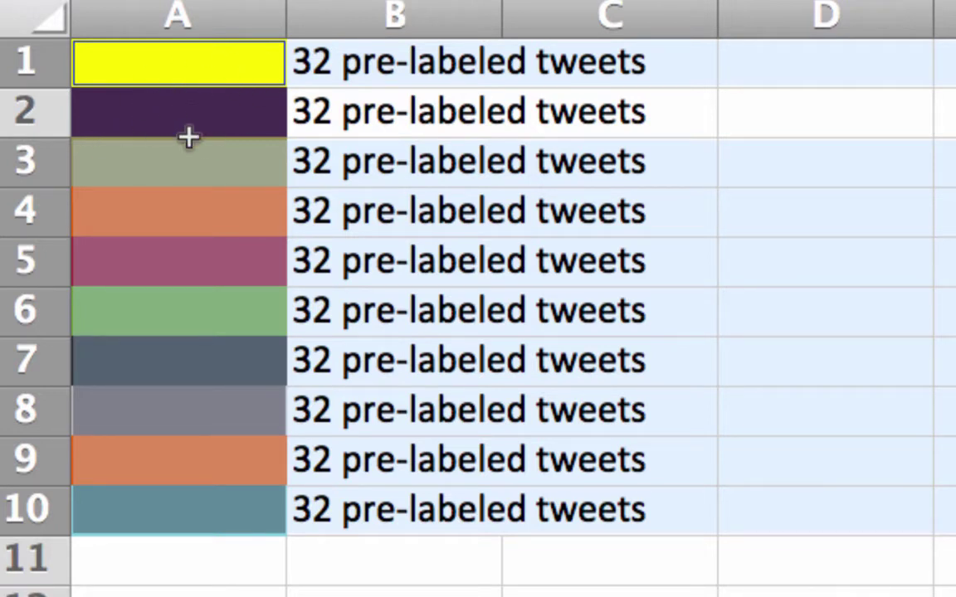
click(147, 169)
drag(25, 104, 26, 64)
drag(26, 209, 18, 519)
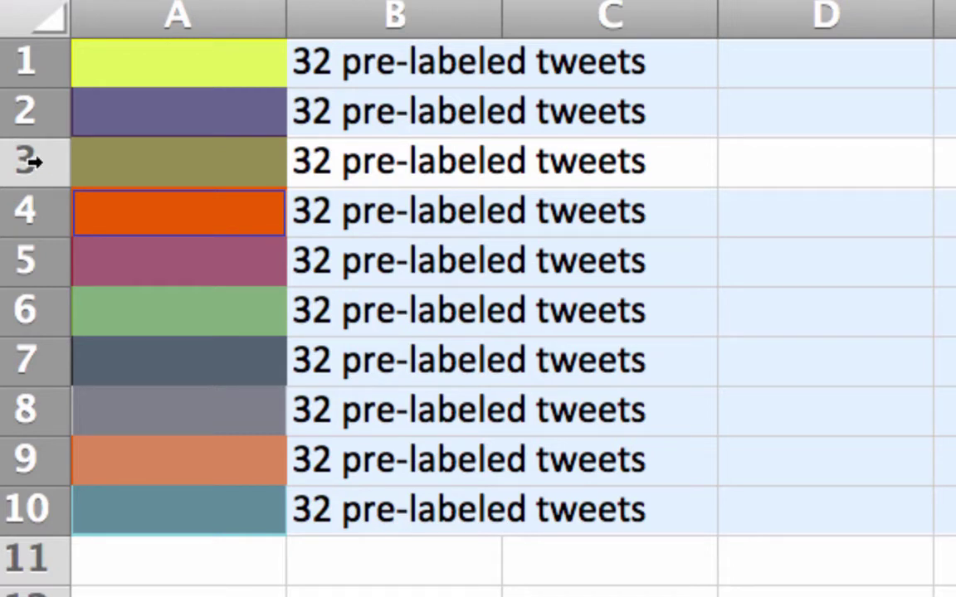
click(107, 160)
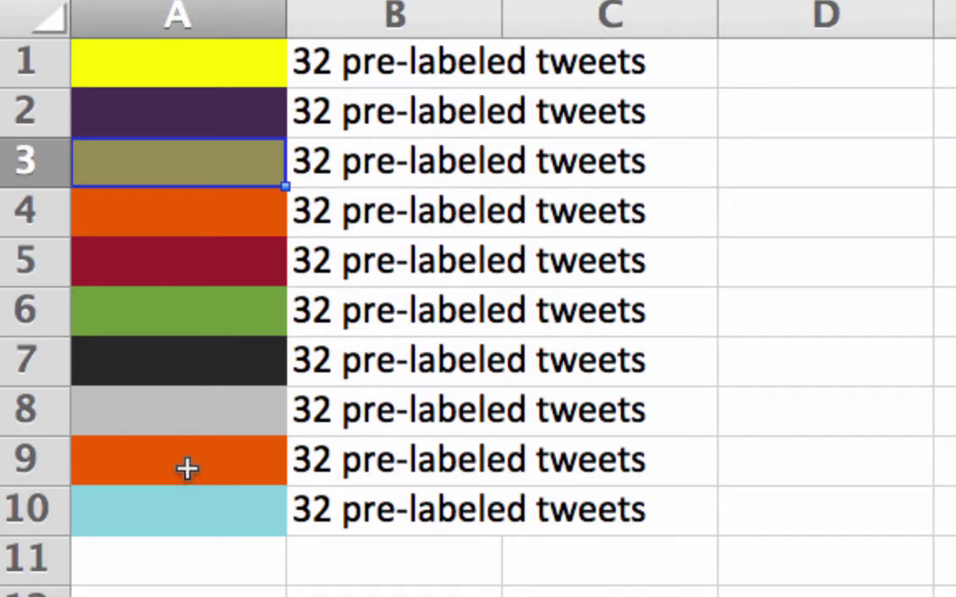
drag(34, 507, 29, 81)
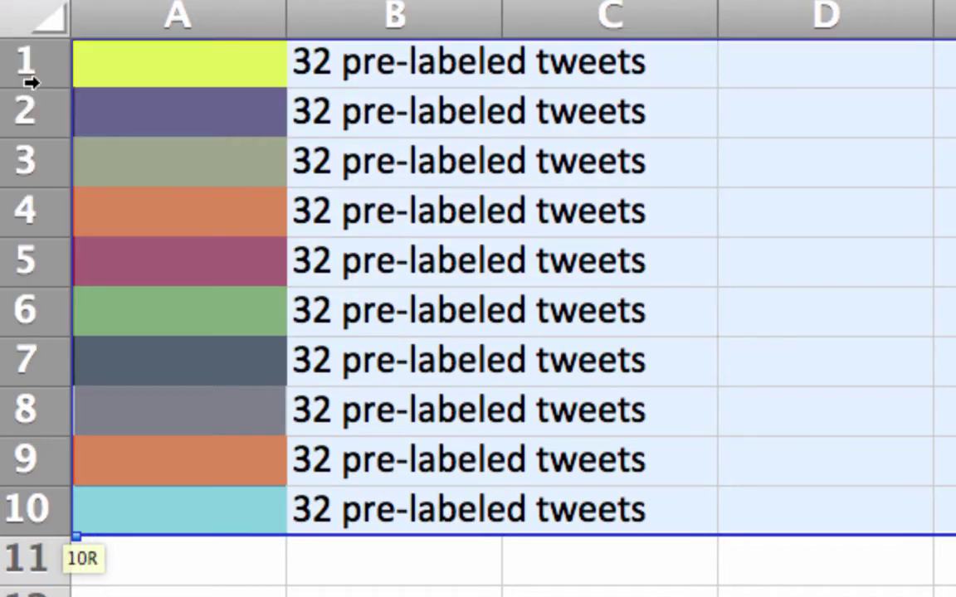
click(124, 119)
click(142, 75)
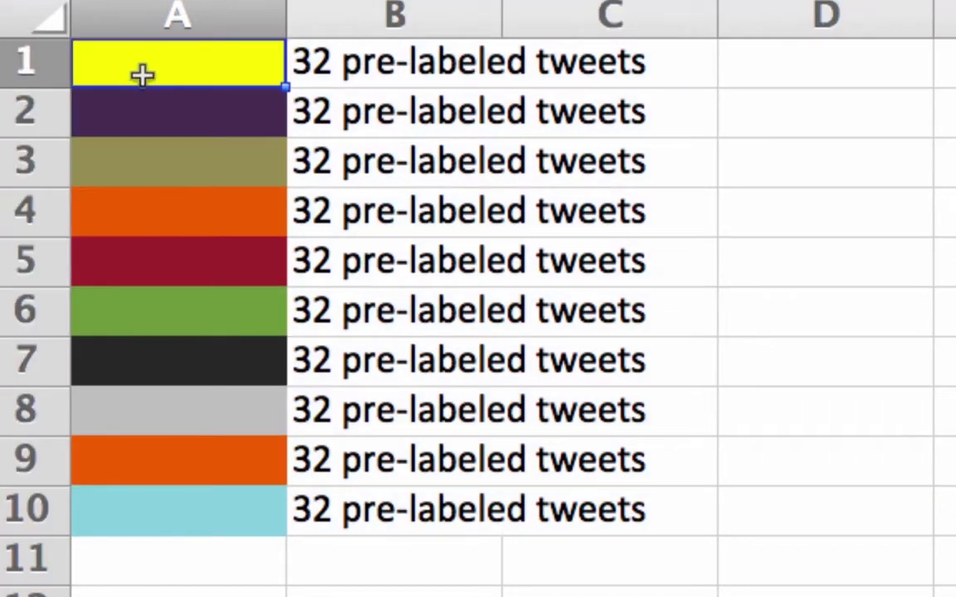
key(Down)
key(Down)
key(Down)
key(Down)
key(Down)
key(Down)
key(Down)
key(Down)
key(Down)
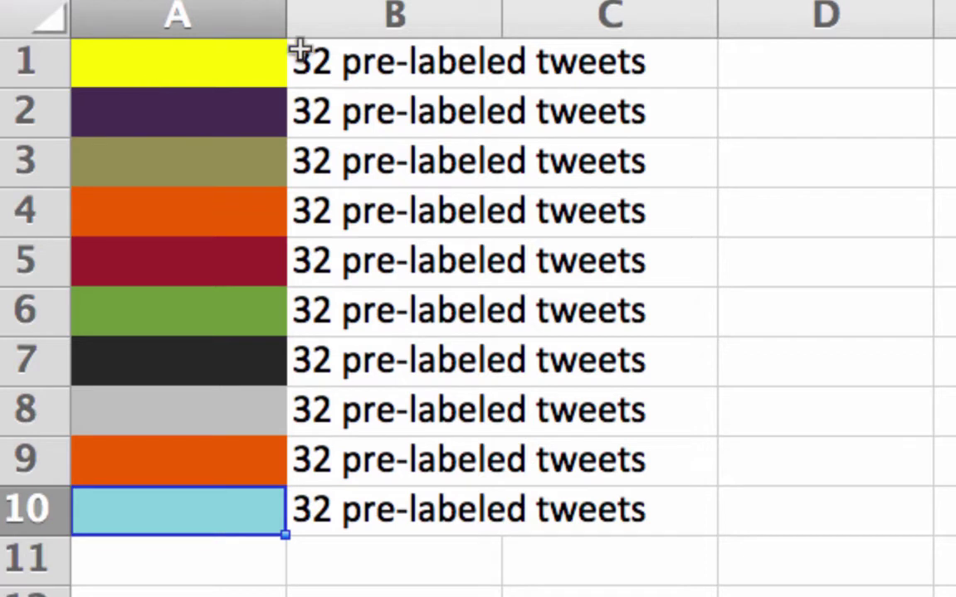
mouse_move(157, 53)
mouse_down()
mouse_move(156, 254)
mouse_move(174, 490)
mouse_up()
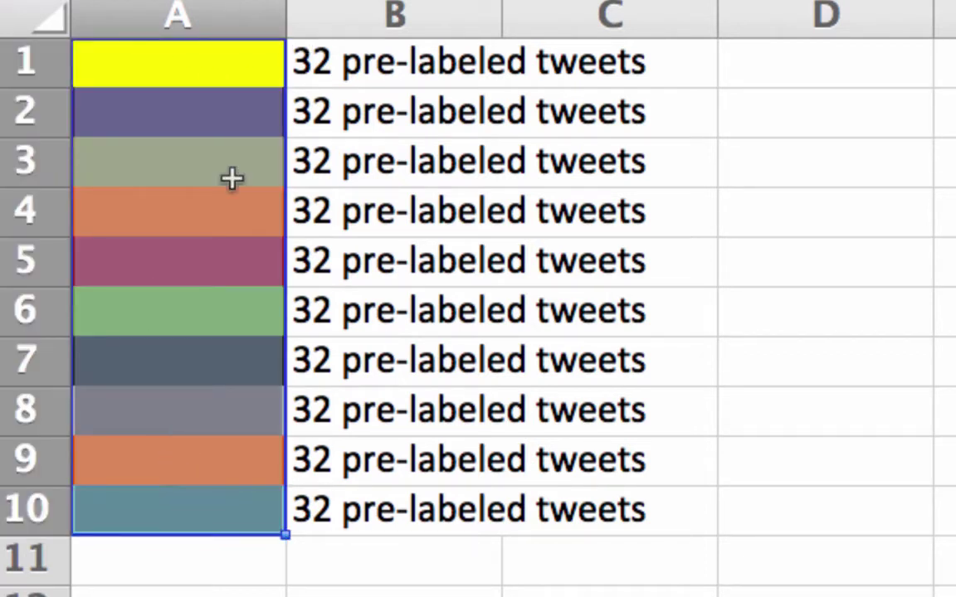
click(223, 58)
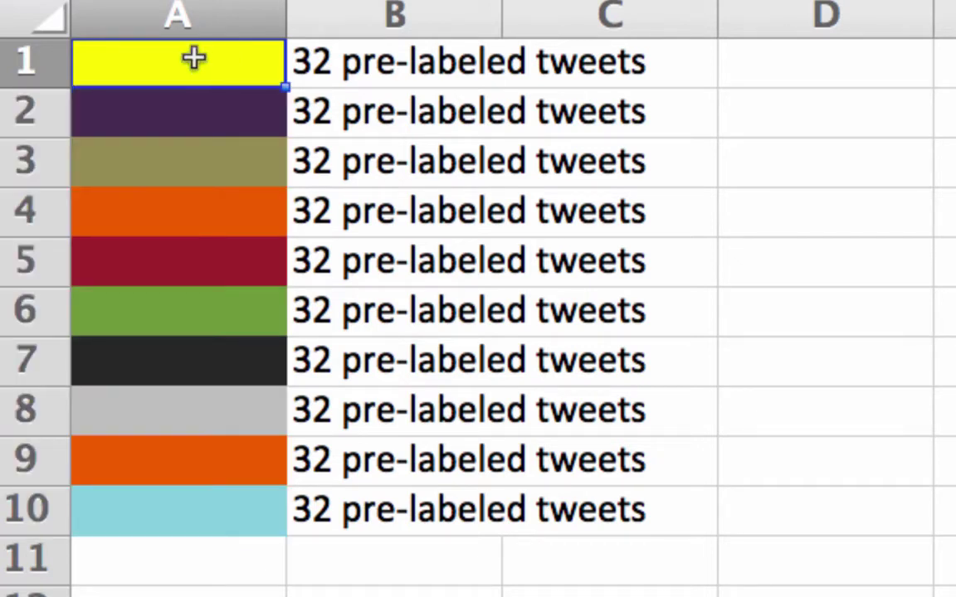
click(9, 160)
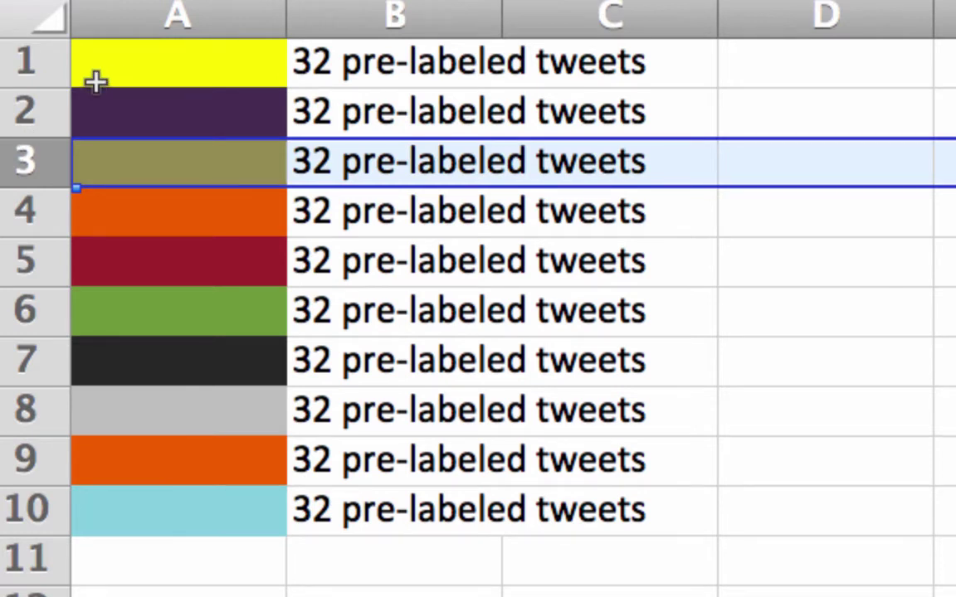
drag(31, 59, 12, 506)
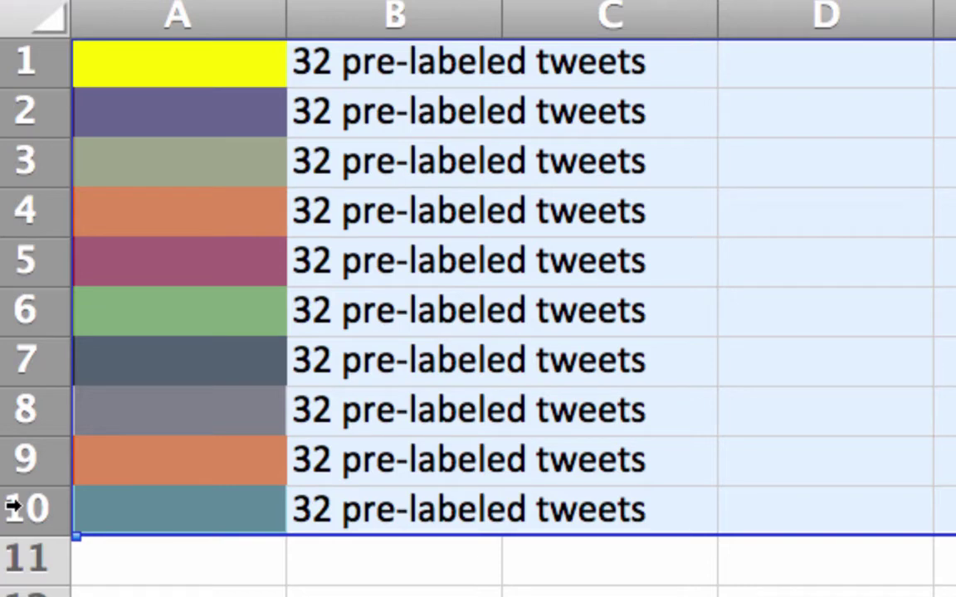
click(143, 301)
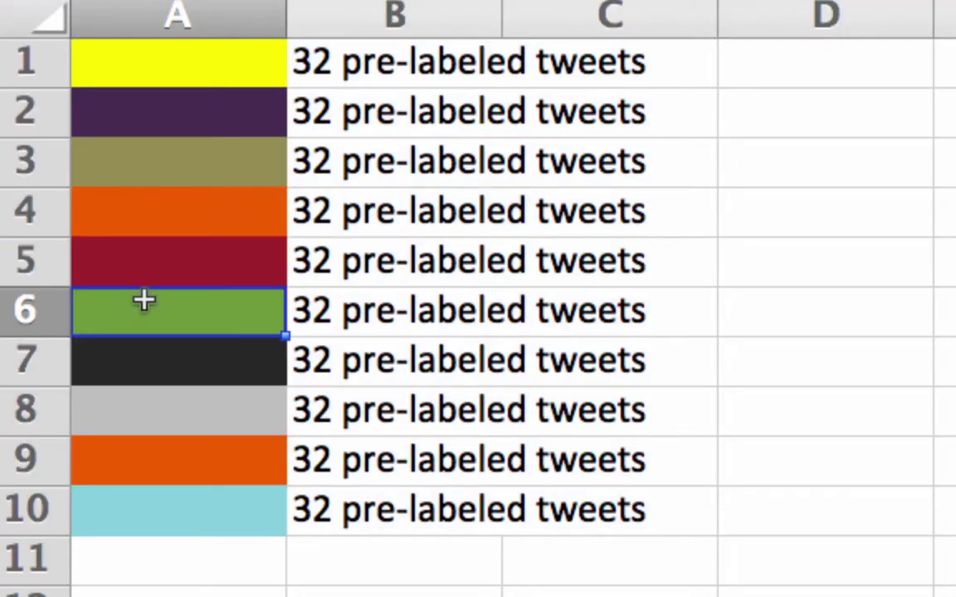
click(18, 58)
drag(18, 59, 15, 531)
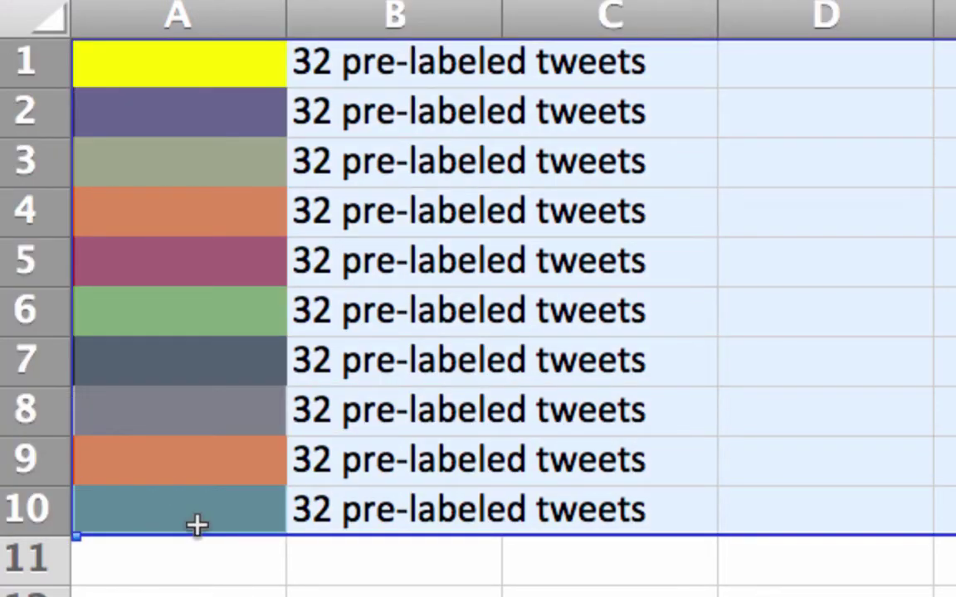
click(23, 60)
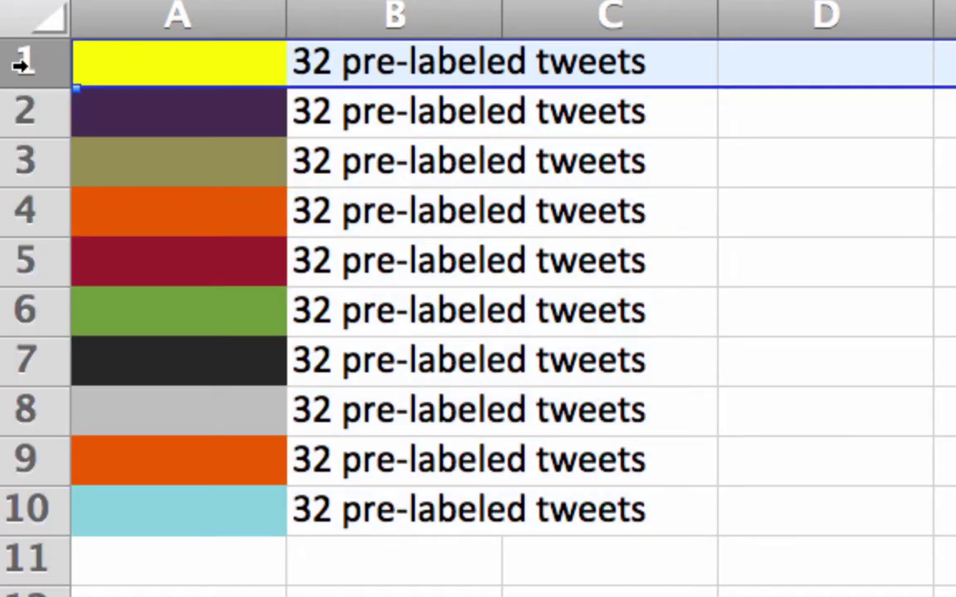
click(785, 62)
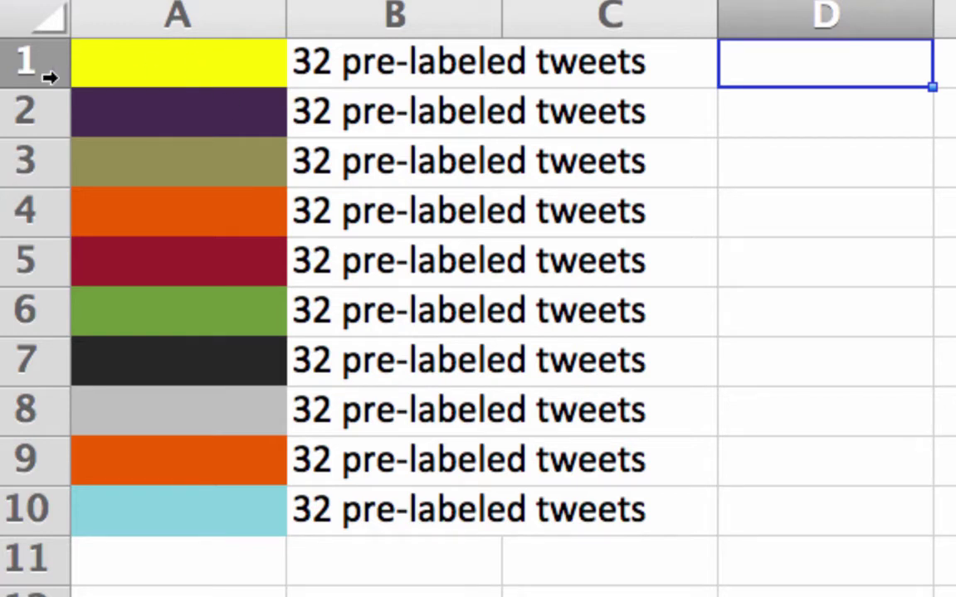
drag(10, 62, 6, 518)
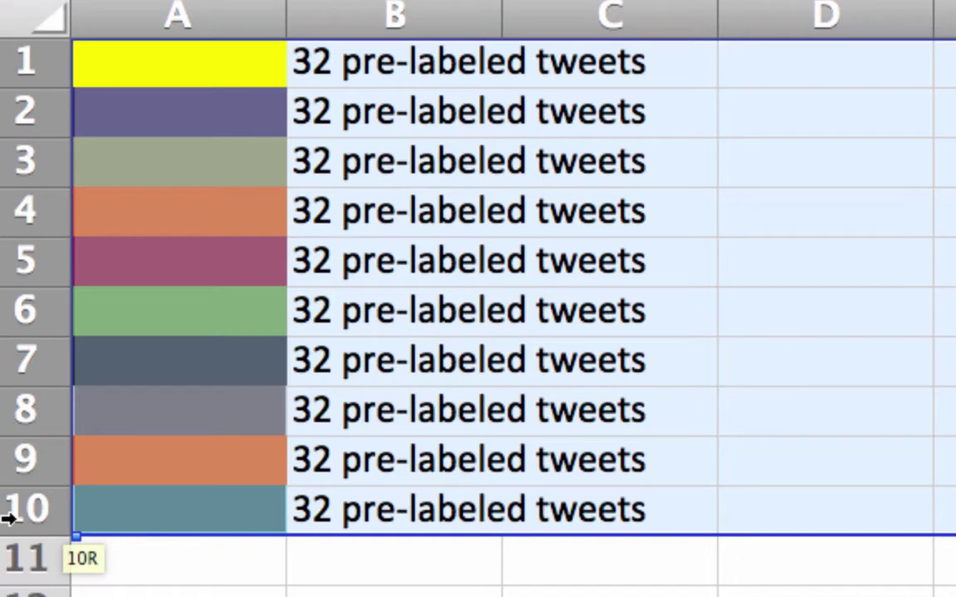
drag(7, 517, 6, 518)
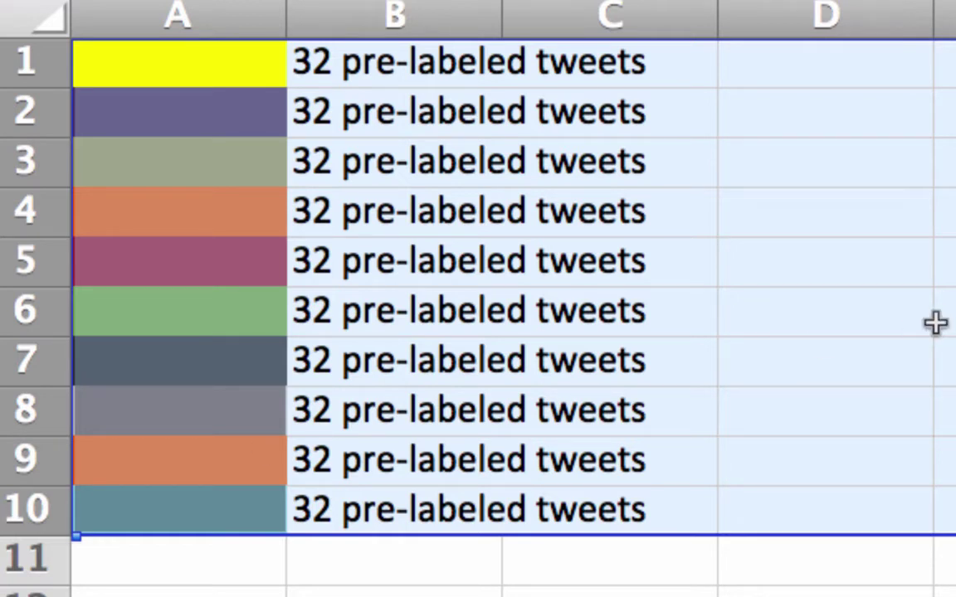
click(27, 68)
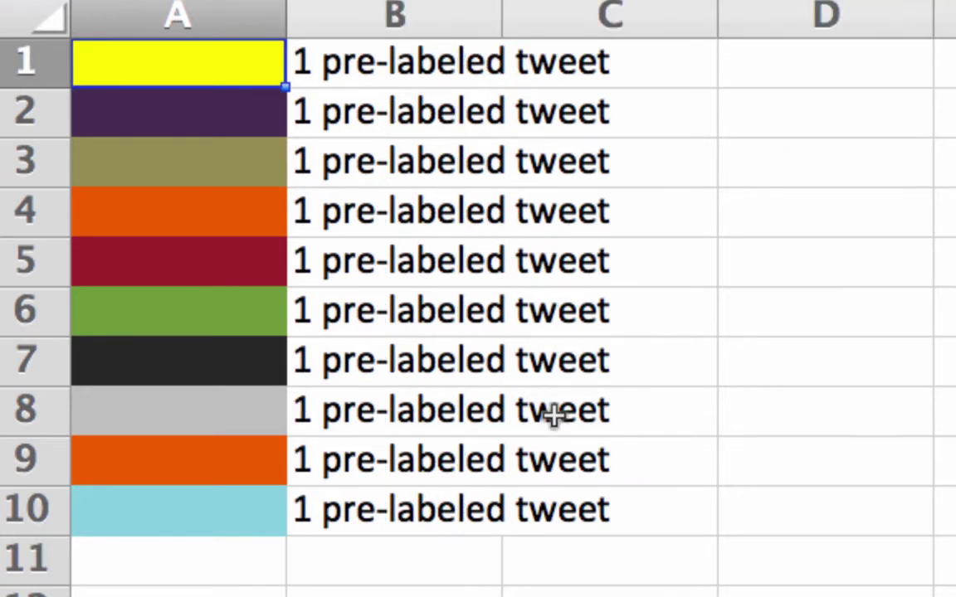
drag(18, 62, 11, 509)
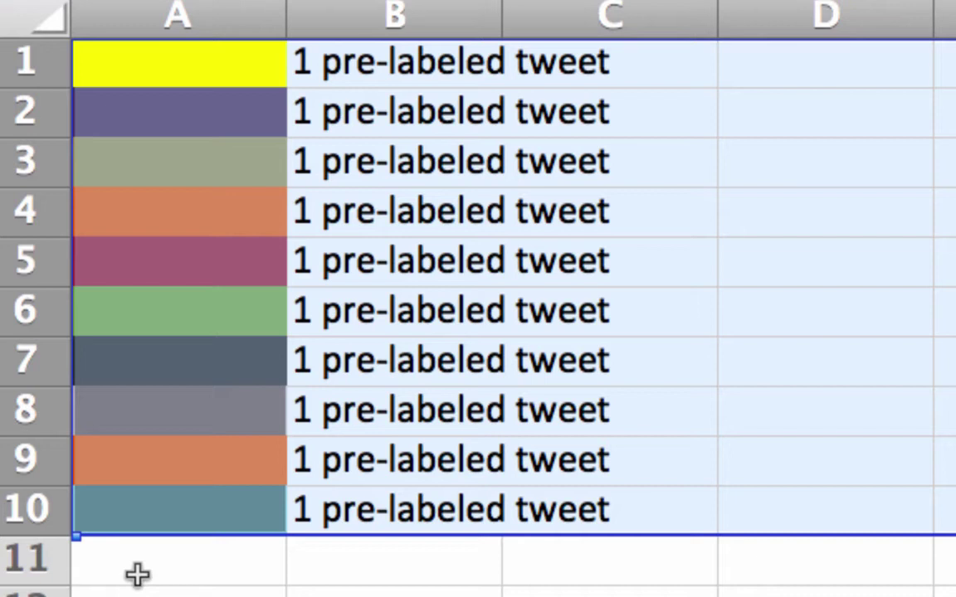
click(400, 203)
drag(22, 60, 4, 521)
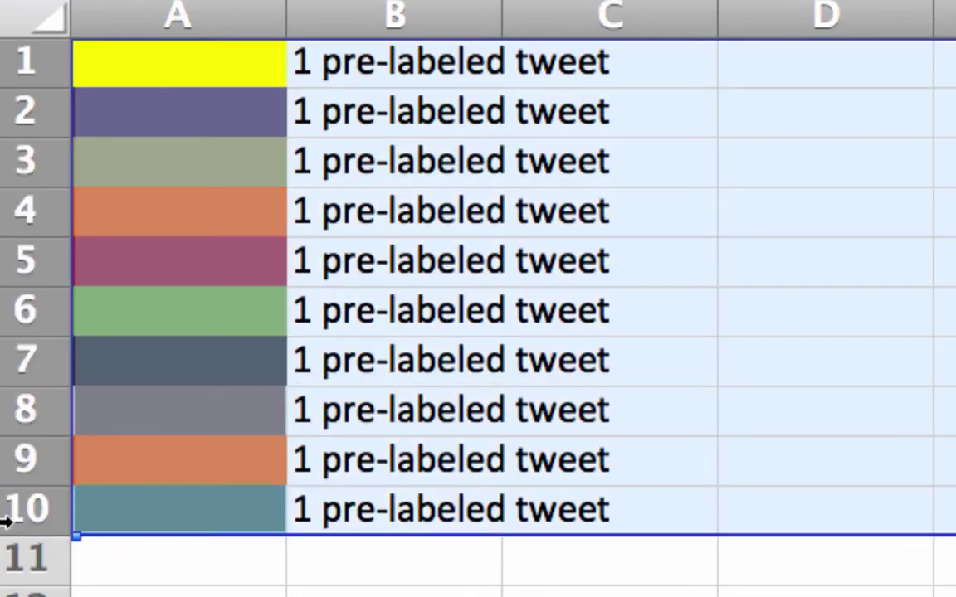
click(228, 359)
drag(11, 102, 8, 509)
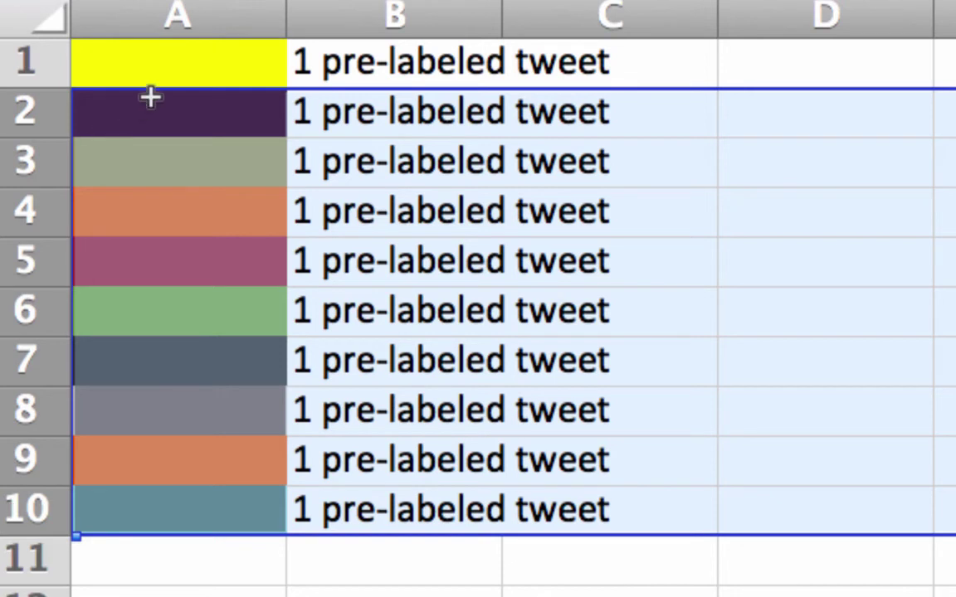
click(25, 67)
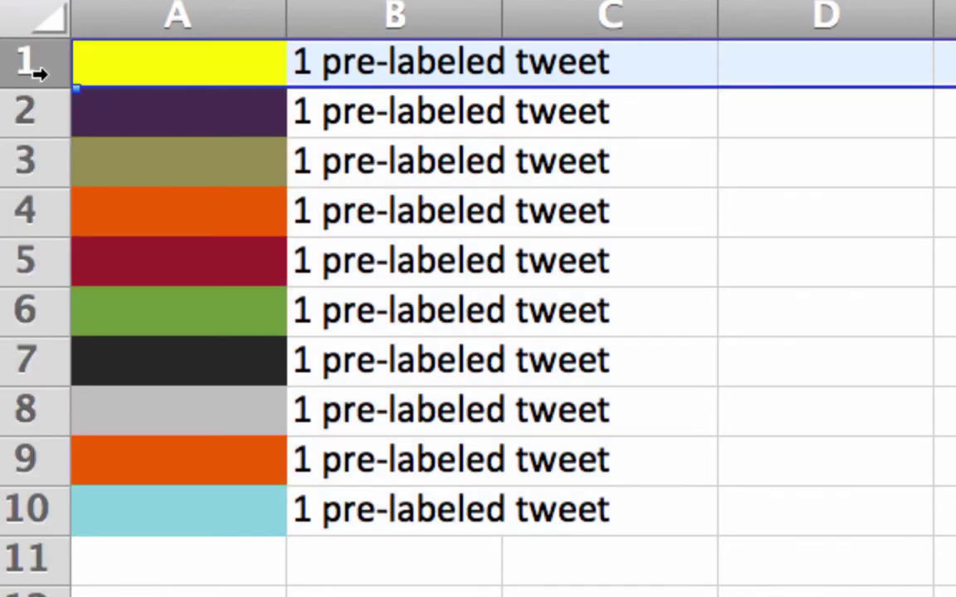
drag(19, 154, 11, 512)
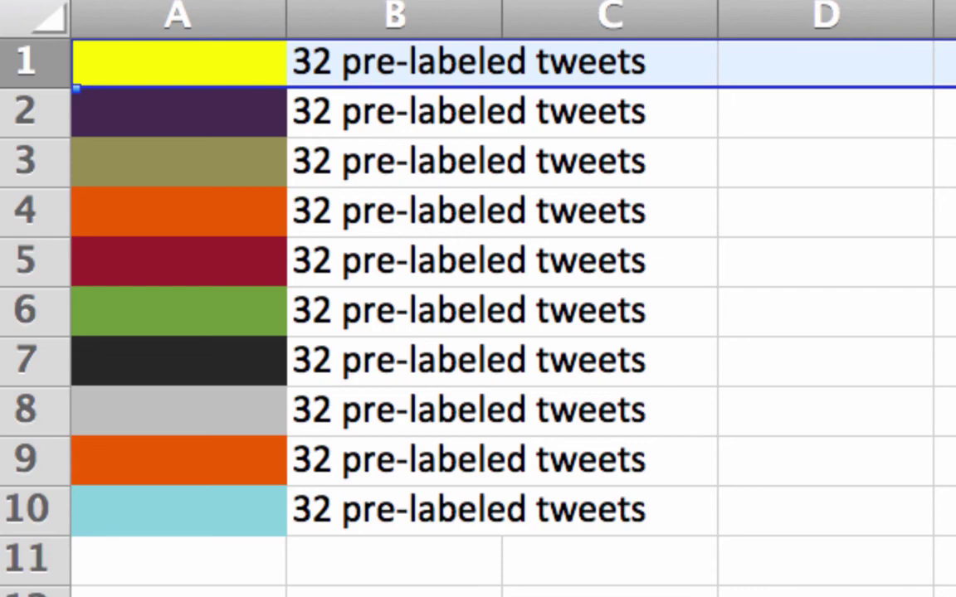
Switch to Chrome showing the YouTube video 'K-Fold Cross Validation - Intro to Machine Learning'
key(super+Tab)
key(super+Tab)
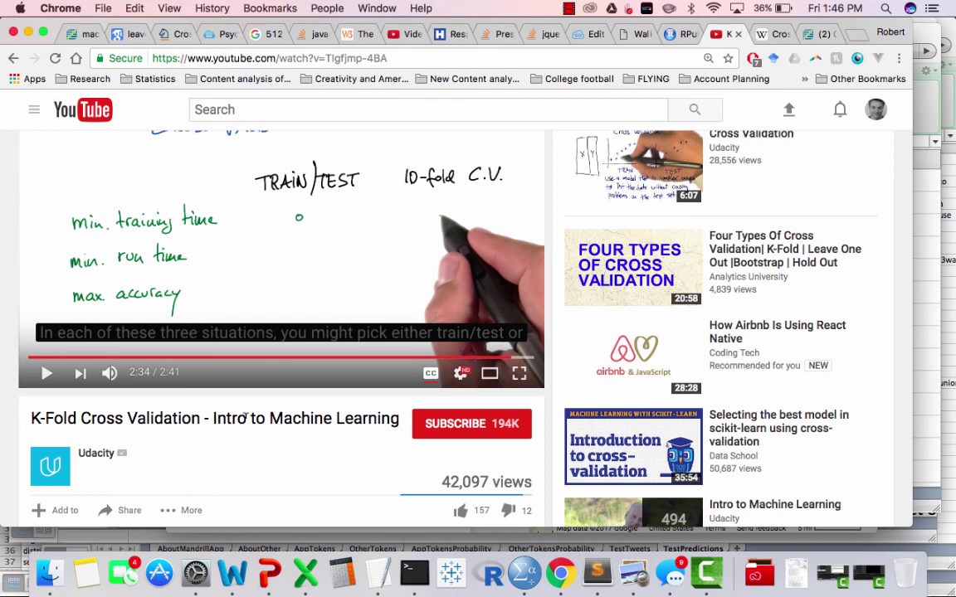
Bring up the Wikipedia 'Cross-validation (statistics)' tab and zoom the page in
scroll(245, 420, up, 2)
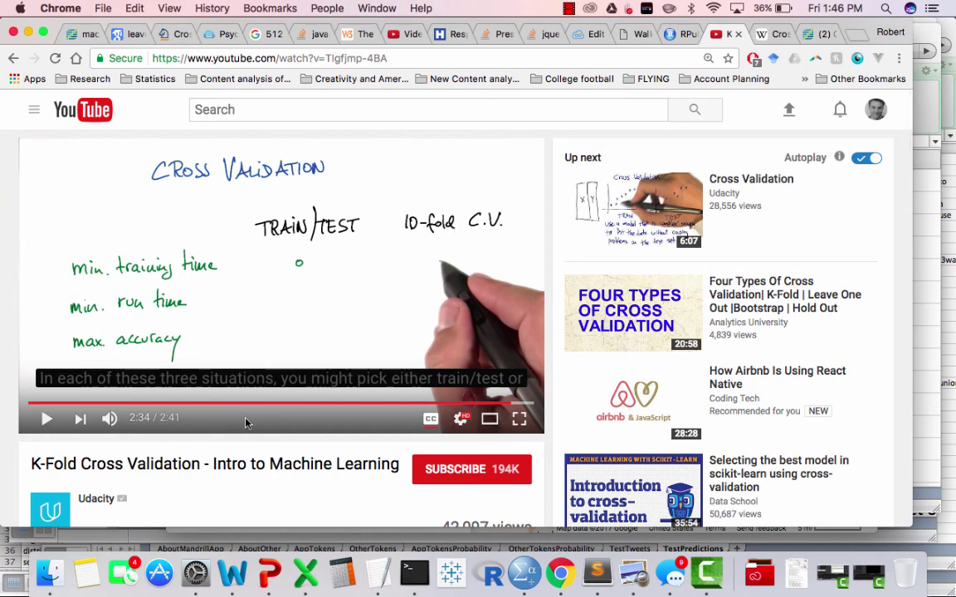
click(768, 37)
scroll(465, 262, down, 2)
key(super+plus)
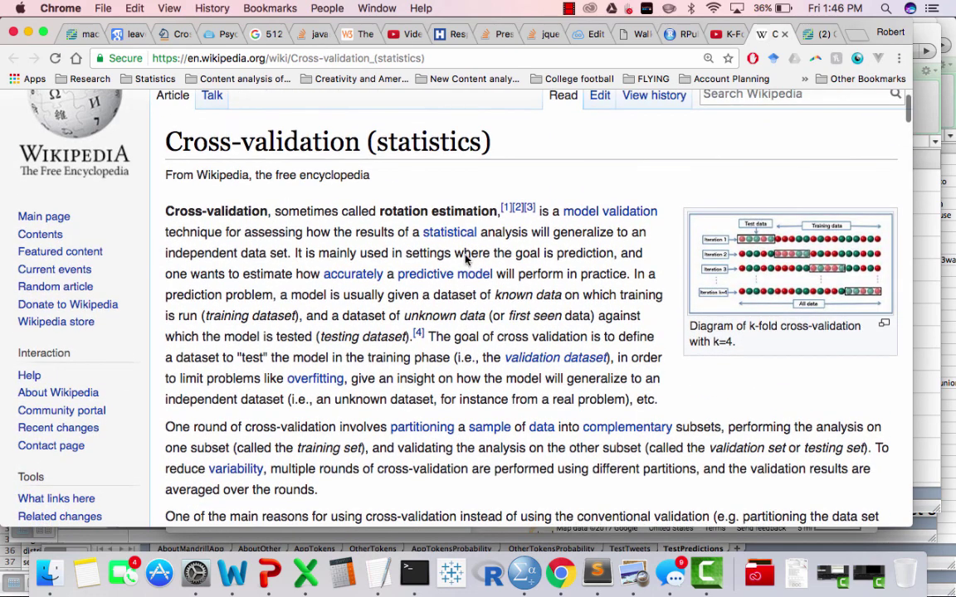
Switch to the stats.stackexchange.com Cross Validated tab
click(812, 38)
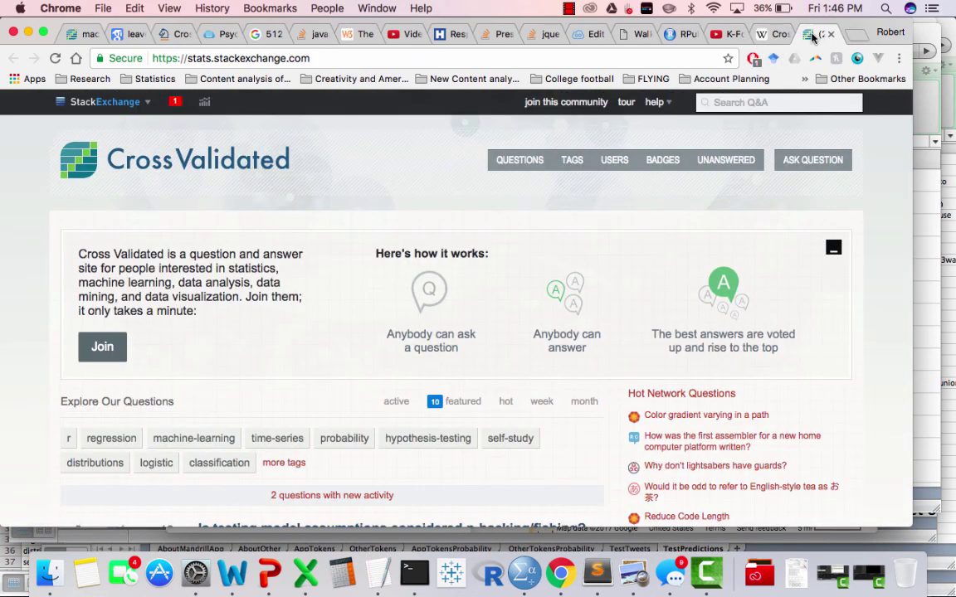